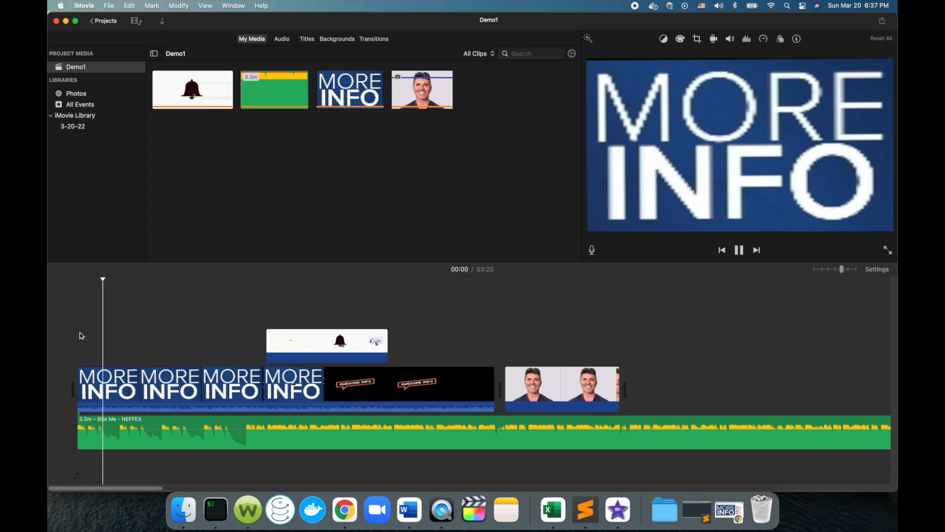
# Step: Play the opening of the timeline and examine the intro clip and the Bite Me music track beneath it
pyautogui.press('space')
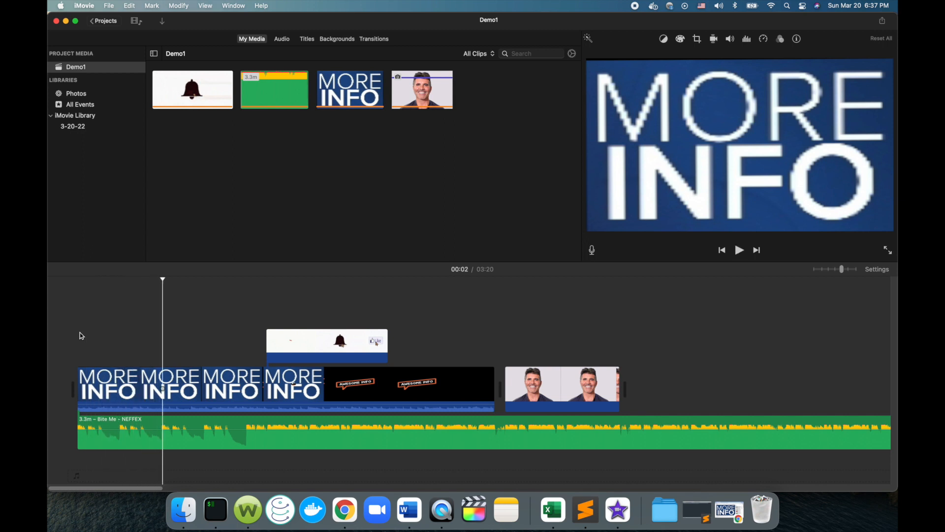
pyautogui.click(110, 384)
pyautogui.click(119, 432)
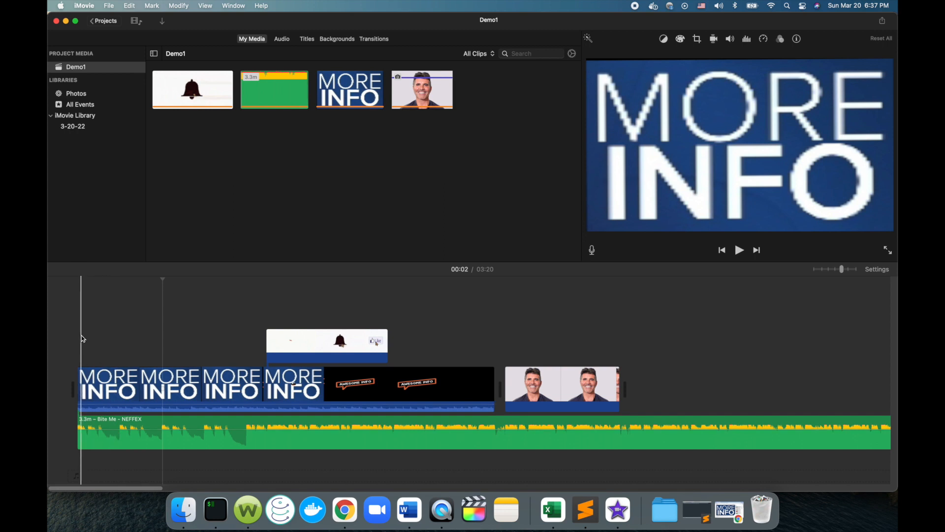
pyautogui.click(121, 384)
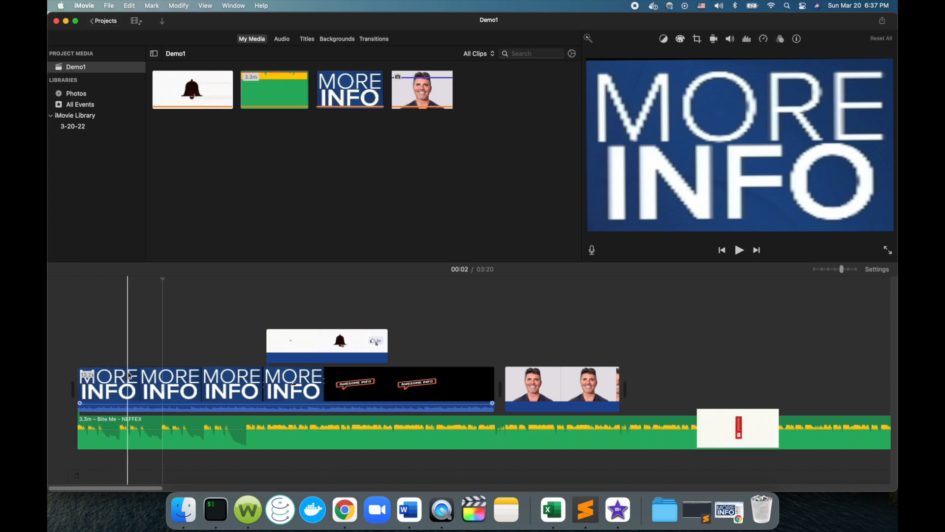
pyautogui.click(100, 427)
pyautogui.click(82, 343)
pyautogui.click(107, 429)
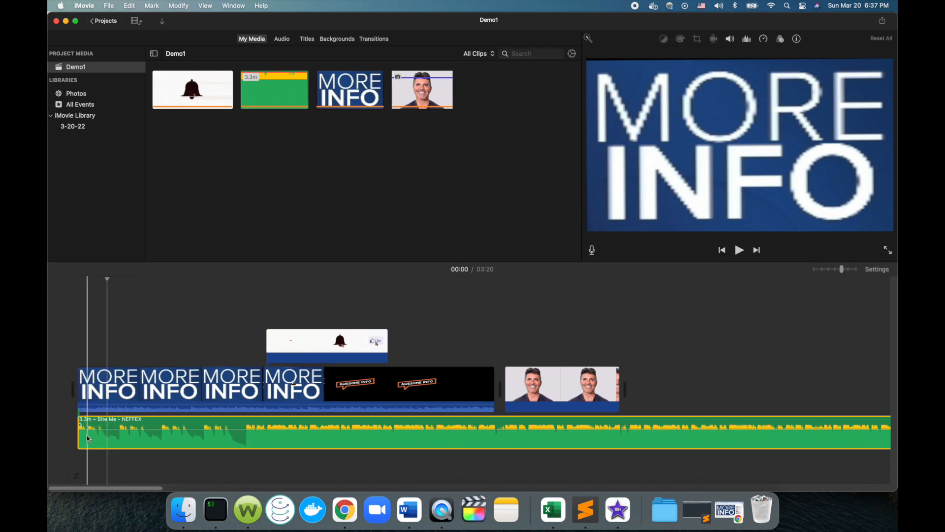
pyautogui.click(99, 403)
pyautogui.moveTo(101, 402); pyautogui.dragTo(101, 402)
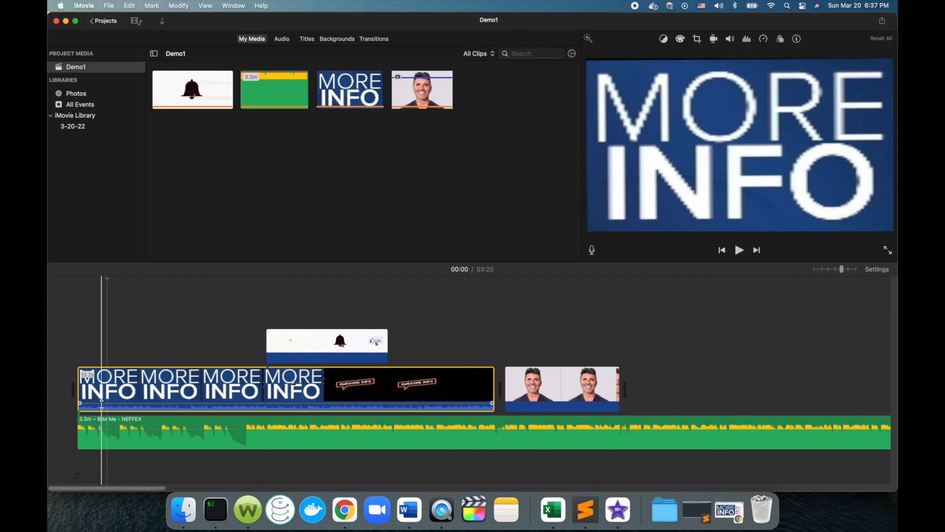
pyautogui.click(78, 343)
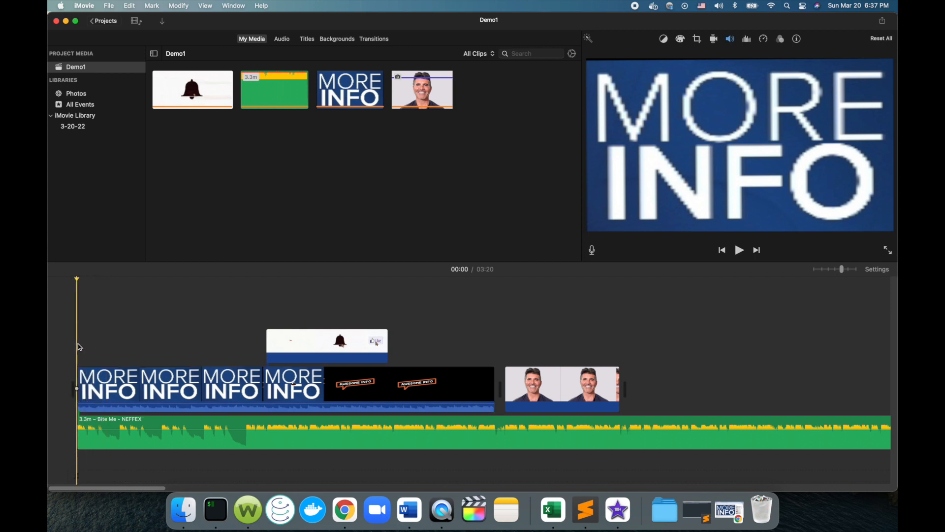
# Step: Preview the MORE INFO intro clip from the project media to hear its original sound
pyautogui.click(346, 93)
pyautogui.press('space')
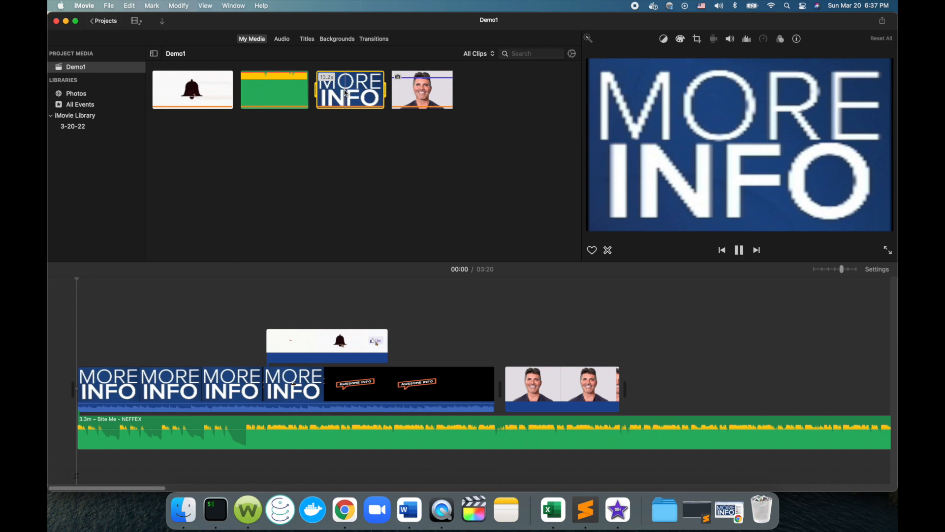
pyautogui.click(77, 407)
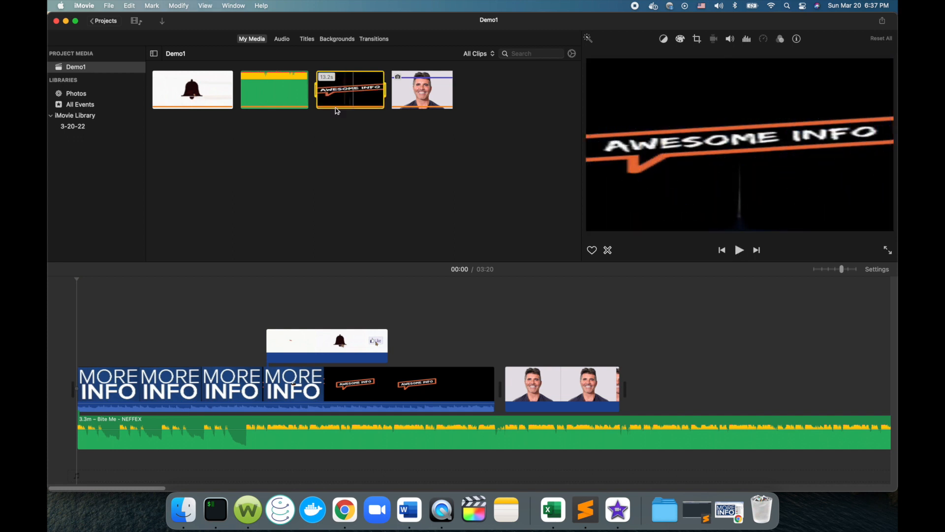
# Step: Move the Bite Me music track past the last video clip and play the opening with only the intro's own sound
pyautogui.click(89, 424)
pyautogui.moveTo(89, 425); pyautogui.dragTo(629, 424)
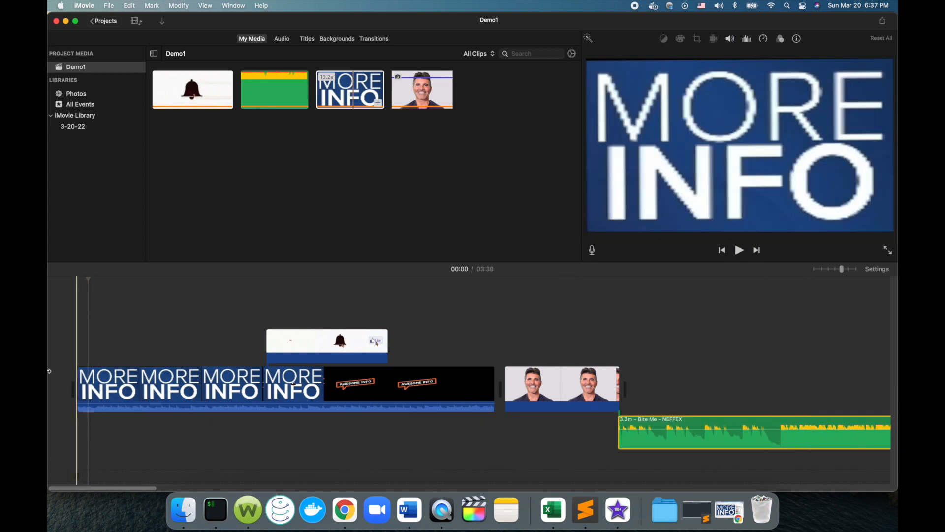
pyautogui.click(85, 348)
pyautogui.press('space')
pyautogui.press('space')
# Step: Move the Bite Me music track back to the start of the timeline and play the opening
pyautogui.moveTo(666, 446); pyautogui.dragTo(124, 449)
pyautogui.click(84, 363)
pyautogui.press('space')
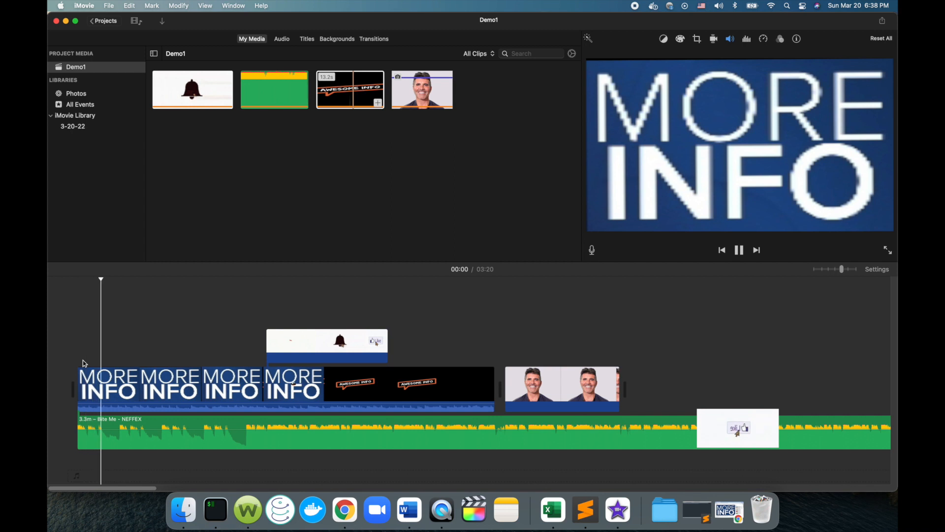
pyautogui.press('space')
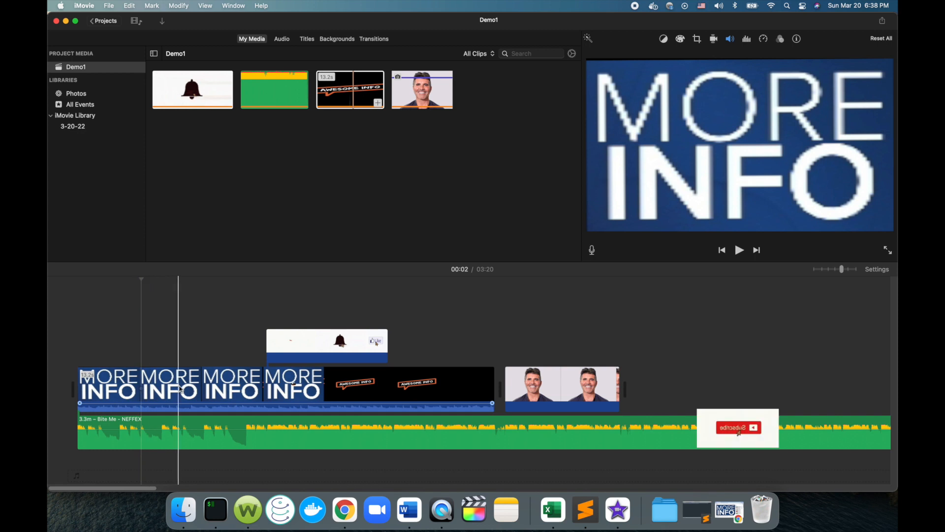
# Step: Silence the intro clip by lowering its volume level in the timeline, and play the opening with only the music
pyautogui.click(217, 393)
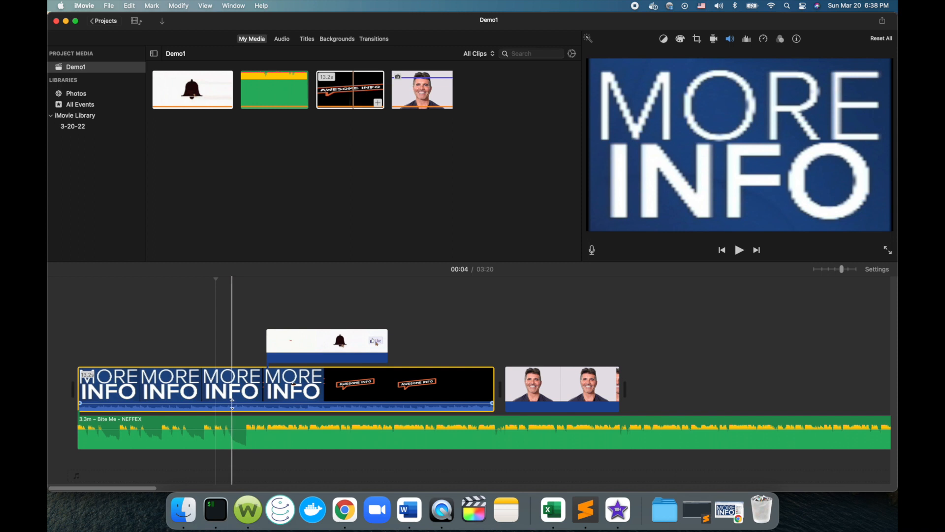
pyautogui.moveTo(232, 404); pyautogui.dragTo(233, 409)
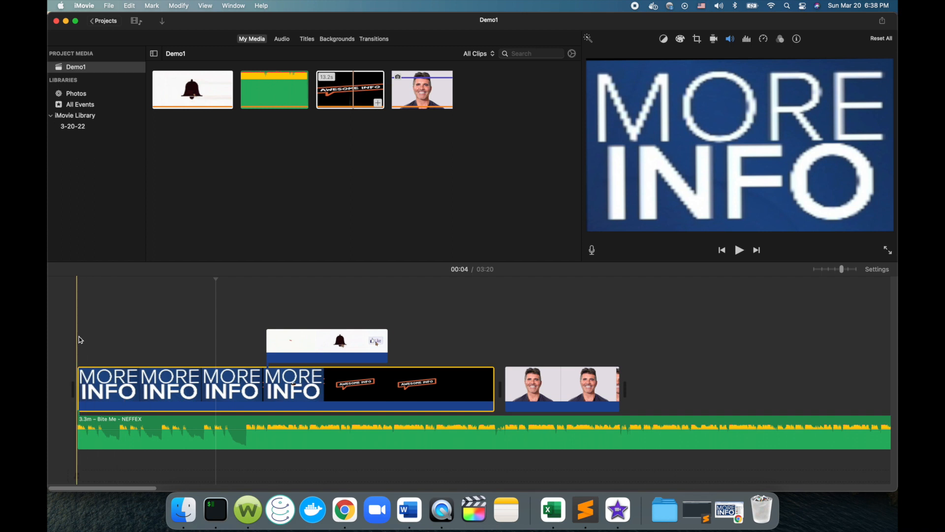
pyautogui.click(123, 383)
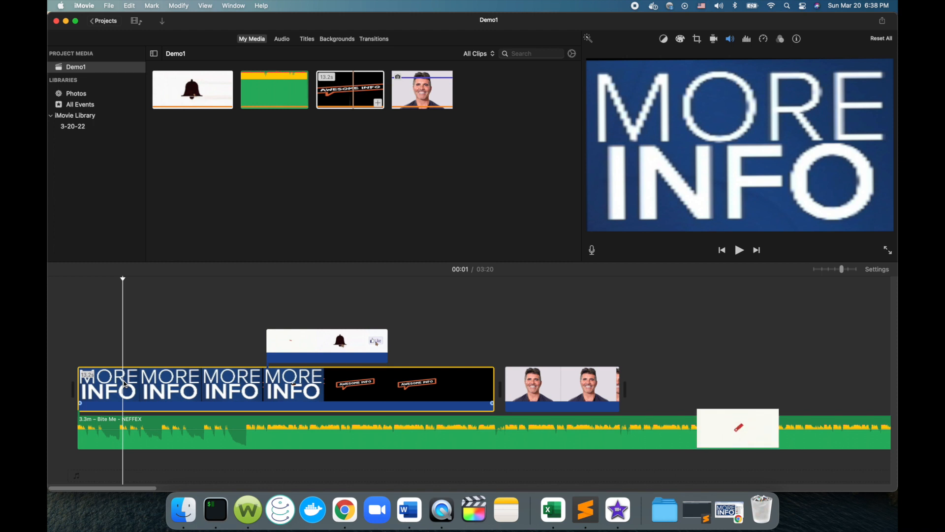
pyautogui.click(79, 360)
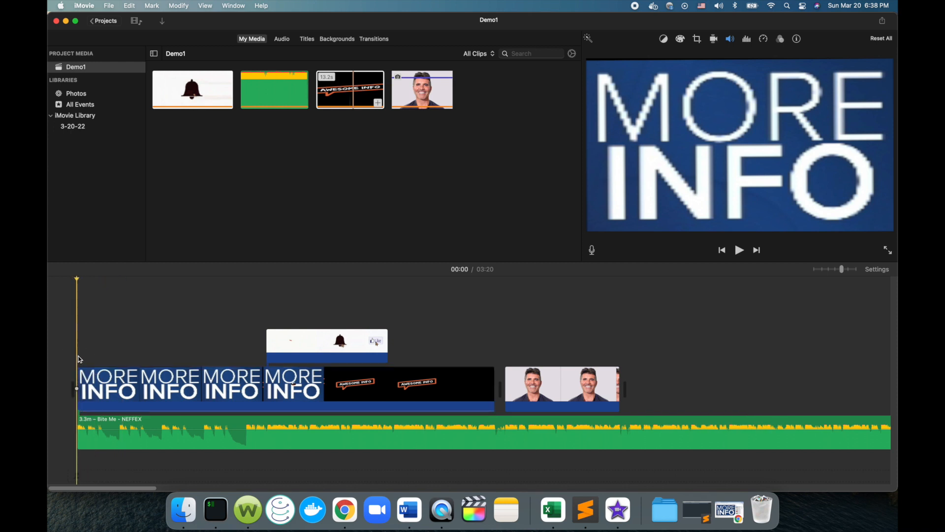
pyautogui.press('space')
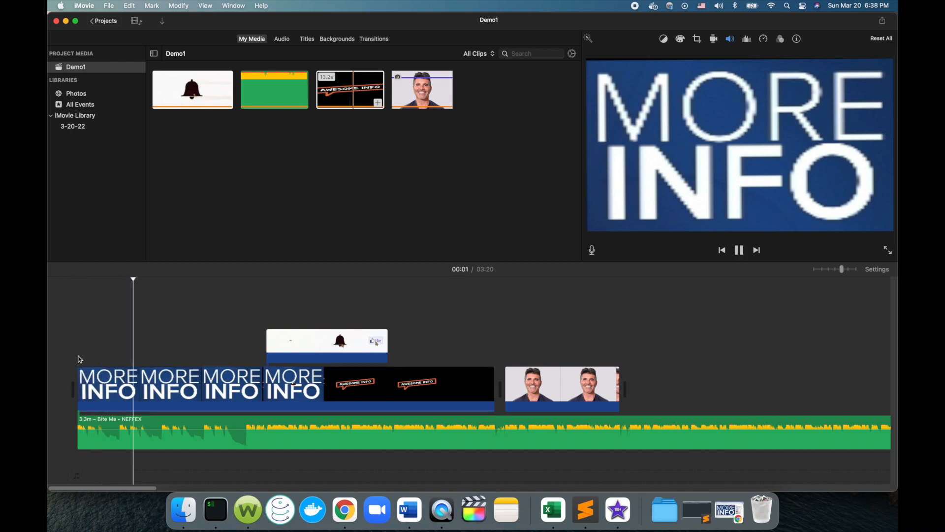
pyautogui.press('space')
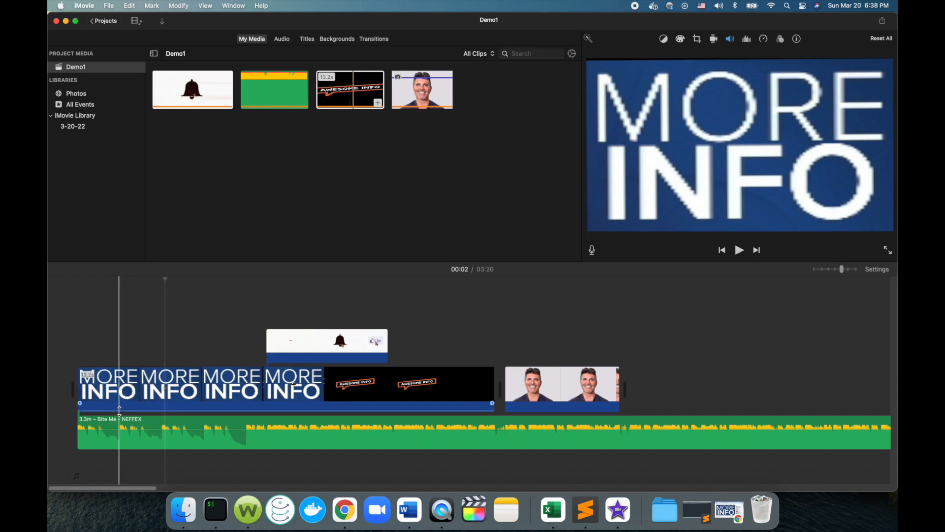
# Step: Raise the intro clip's volume level again and play the opening with both sounds
pyautogui.moveTo(119, 407); pyautogui.dragTo(120, 403)
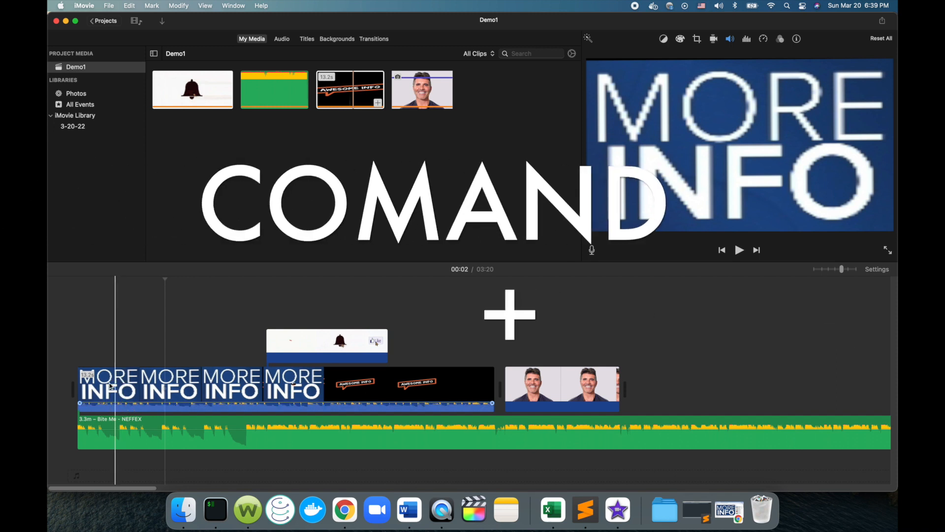
pyautogui.click(80, 343)
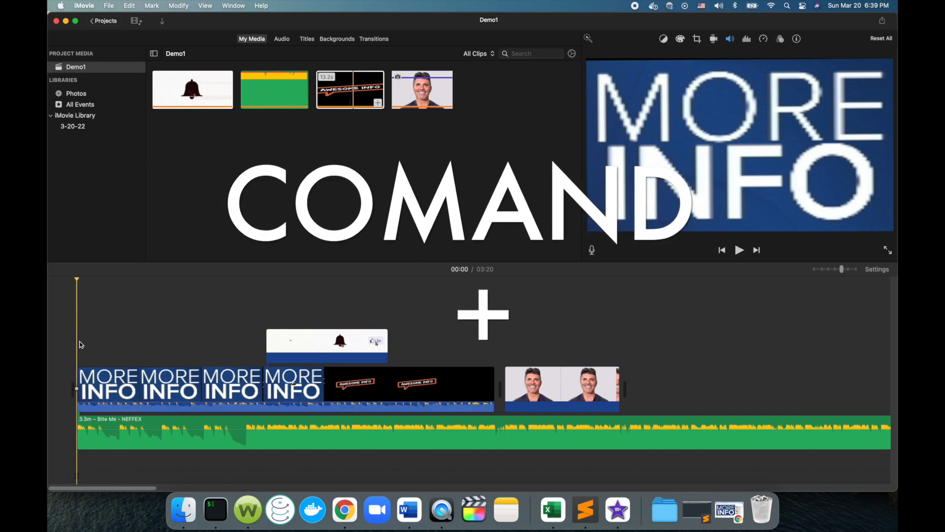
pyautogui.press('space')
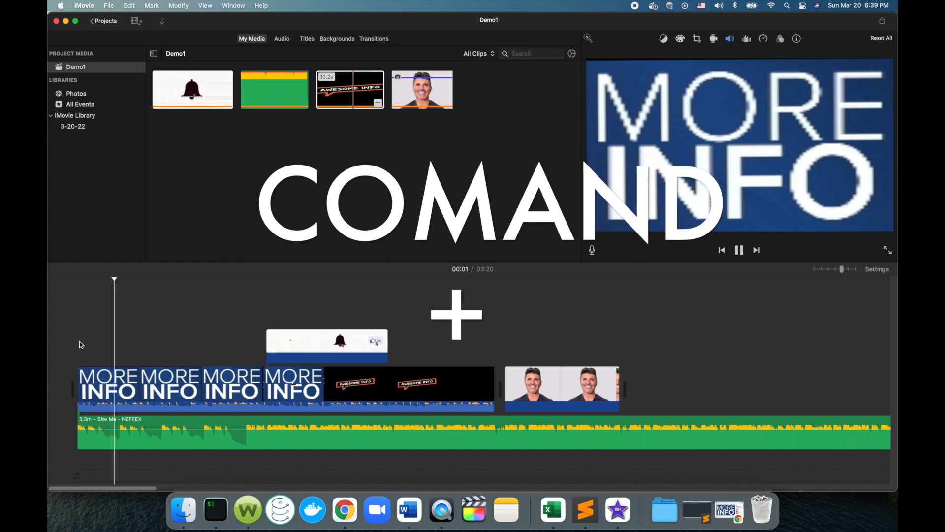
pyautogui.press('space')
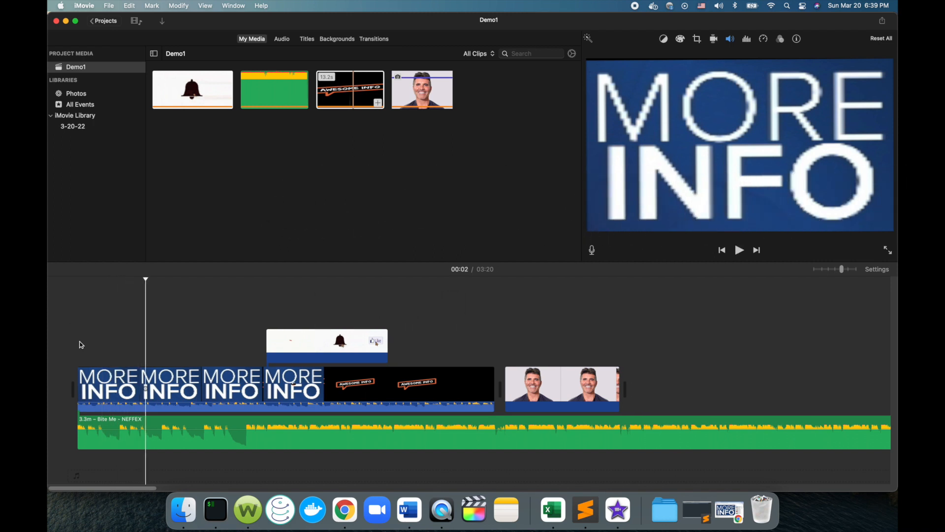
# Step: Detach the audio from the MORE INFO intro clip into its own track beneath the music
pyautogui.click(137, 392)
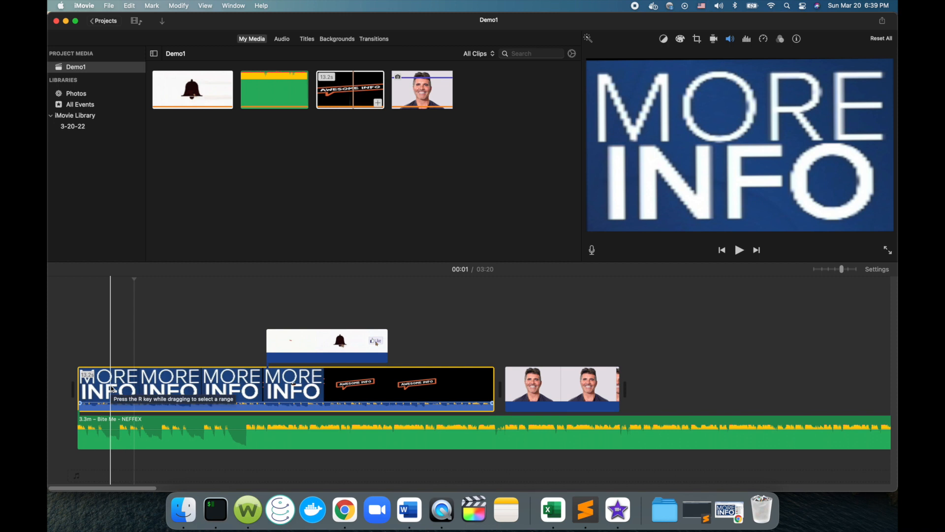
pyautogui.rightClick(113, 389)
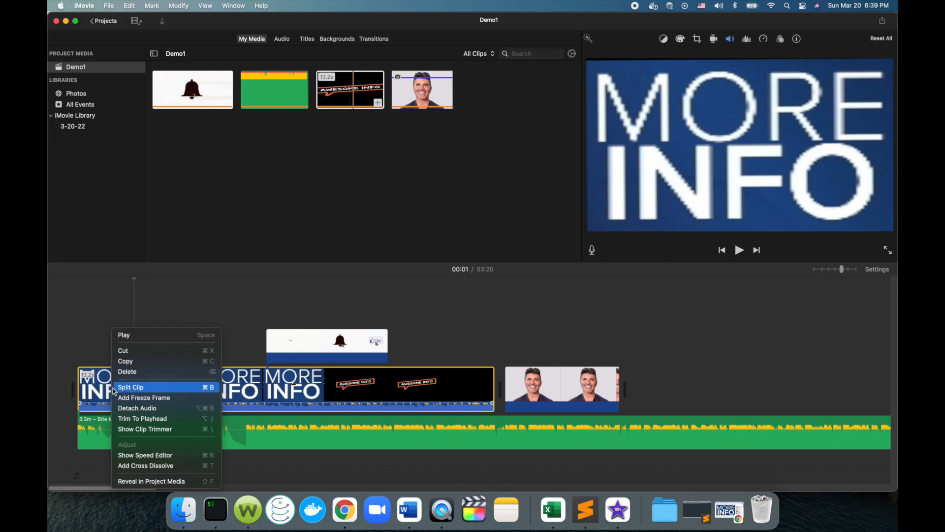
pyautogui.click(132, 409)
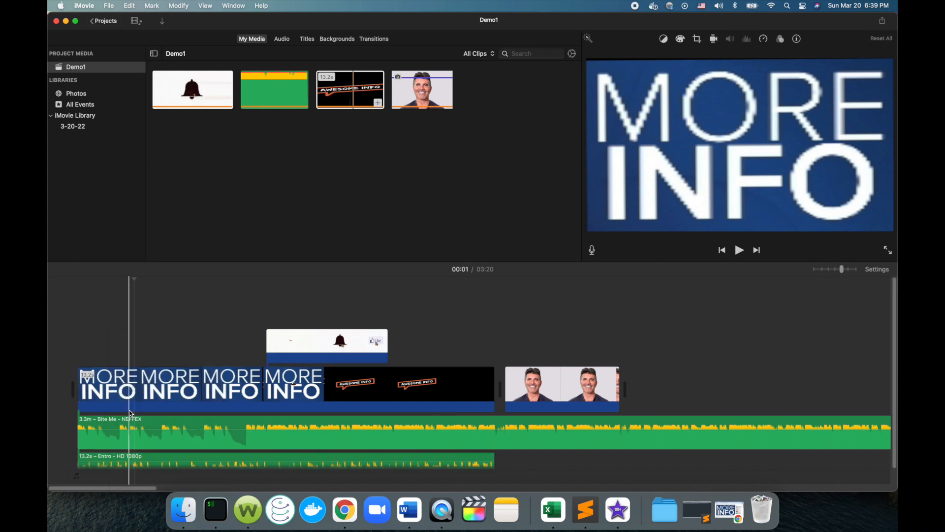
pyautogui.scroll(-2, 152, 455)
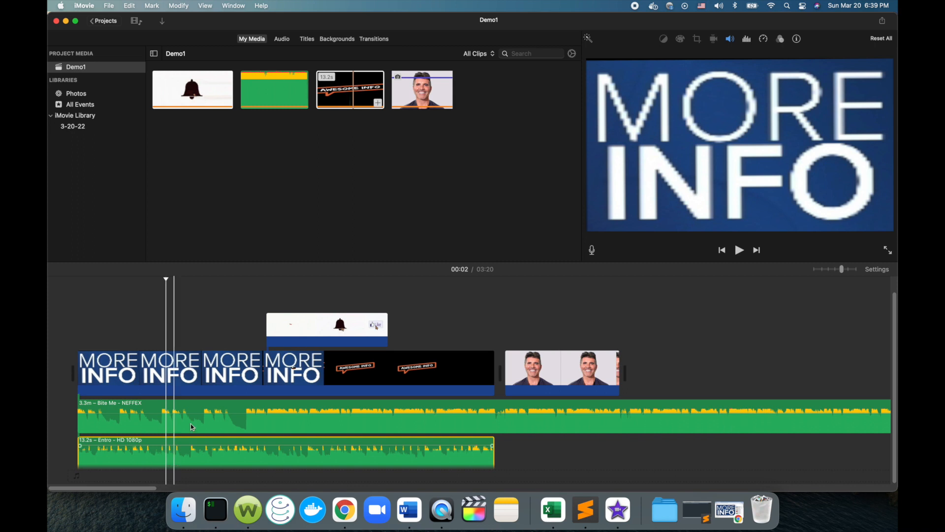
# Step: Lower the detached intro audio's volume to 0%, and restore it to its original level
pyautogui.click(144, 375)
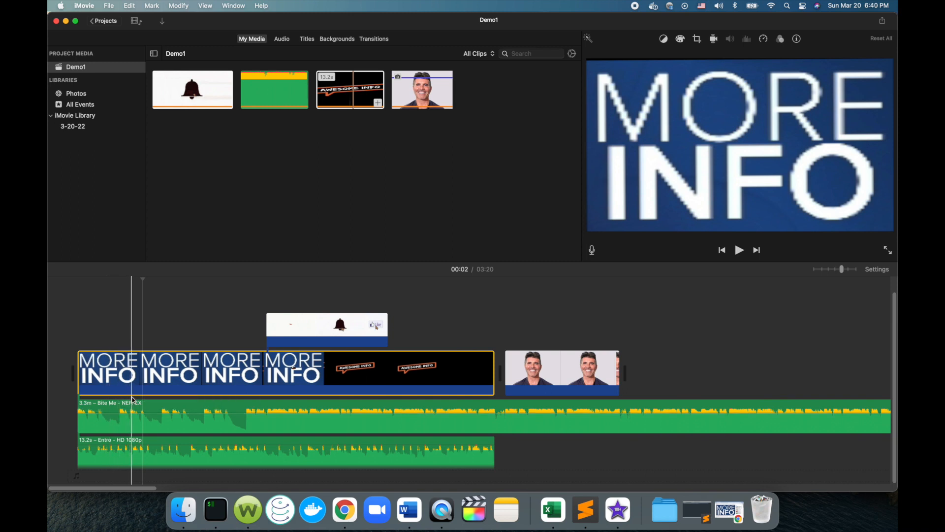
pyautogui.click(124, 459)
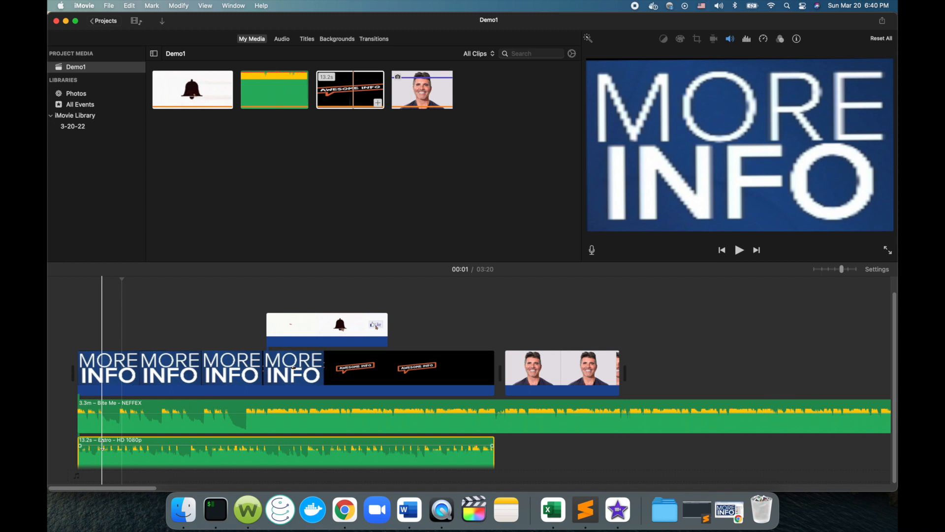
pyautogui.moveTo(102, 447); pyautogui.dragTo(101, 483)
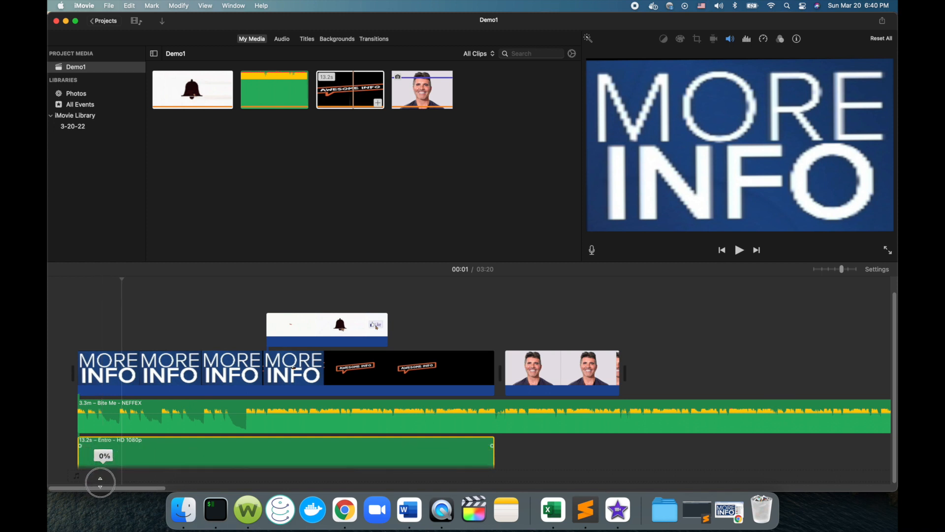
pyautogui.moveTo(100, 483); pyautogui.dragTo(100, 445)
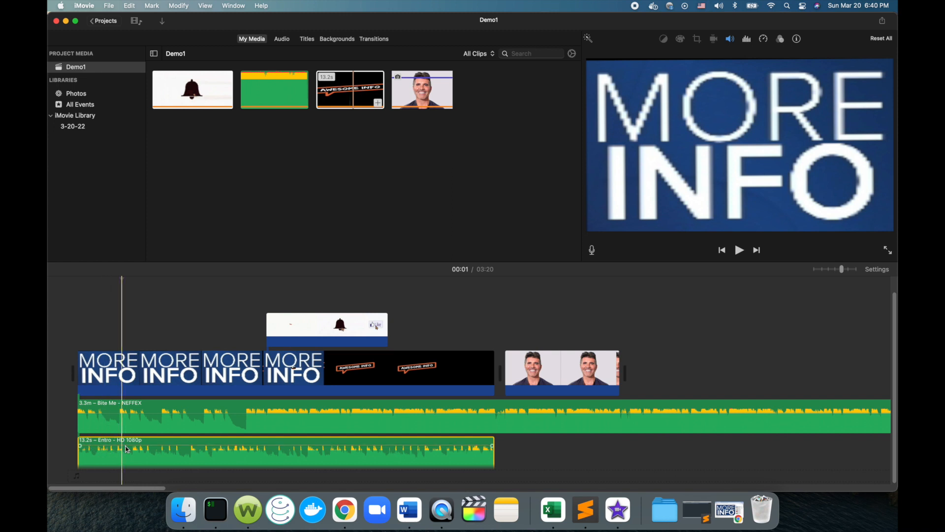
# Step: Delete the detached intro audio and play the opening with only the music
pyautogui.press('Delete')
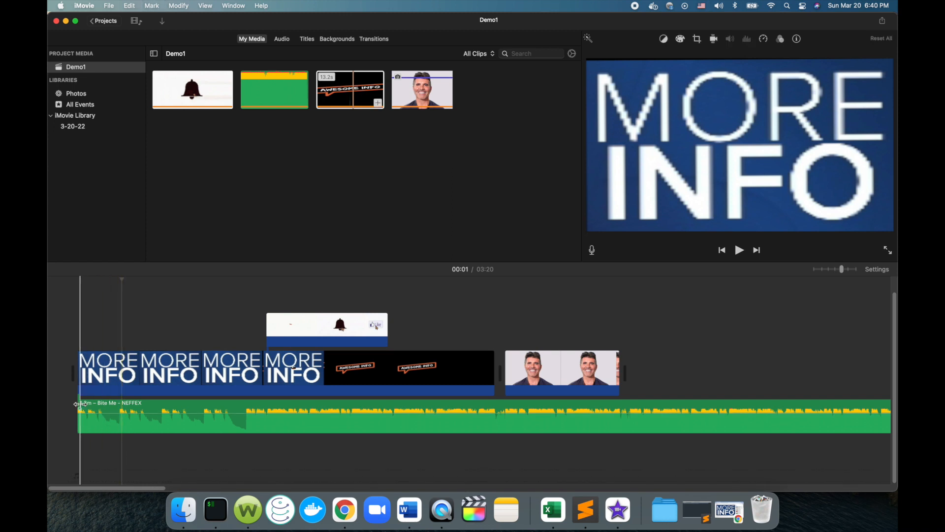
pyautogui.press('space')
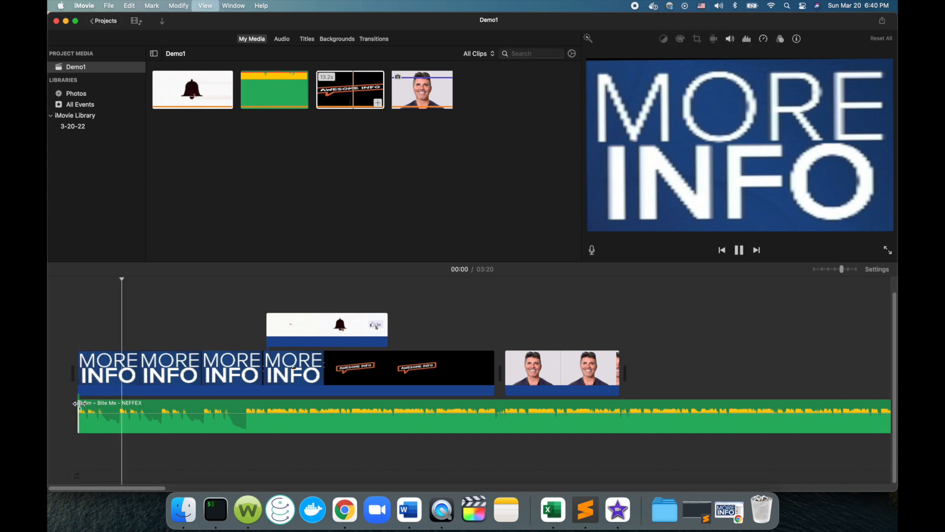
pyautogui.press('space')
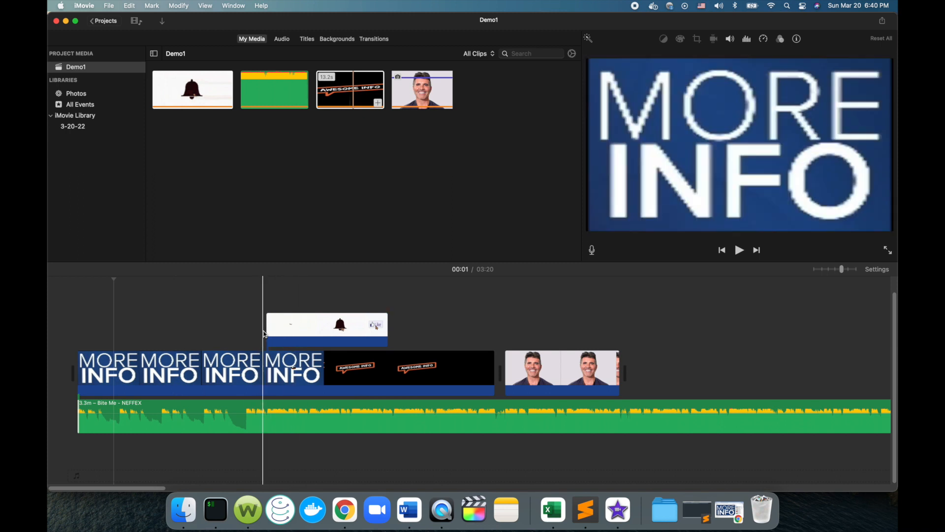
# Step: Examine the Subscribe and bell overlay clip placed above the intro in the timeline
pyautogui.click(293, 330)
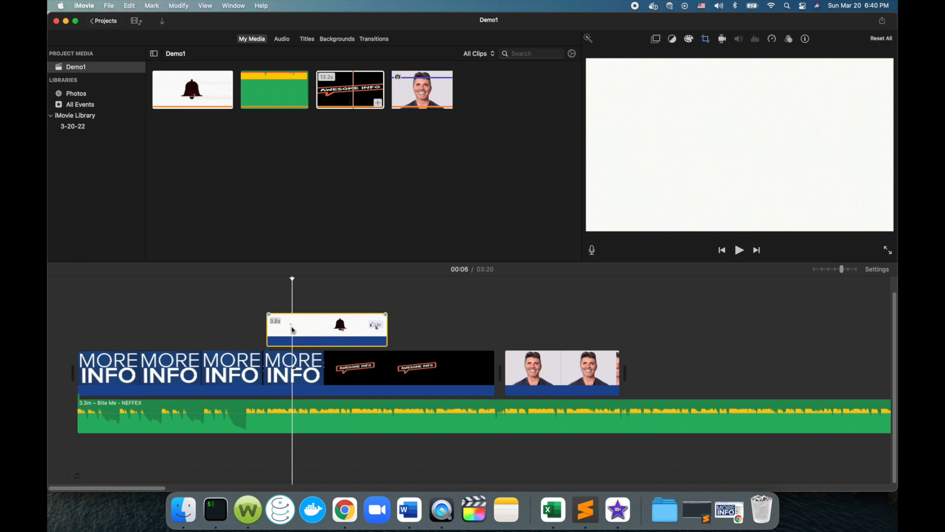
pyautogui.click(273, 294)
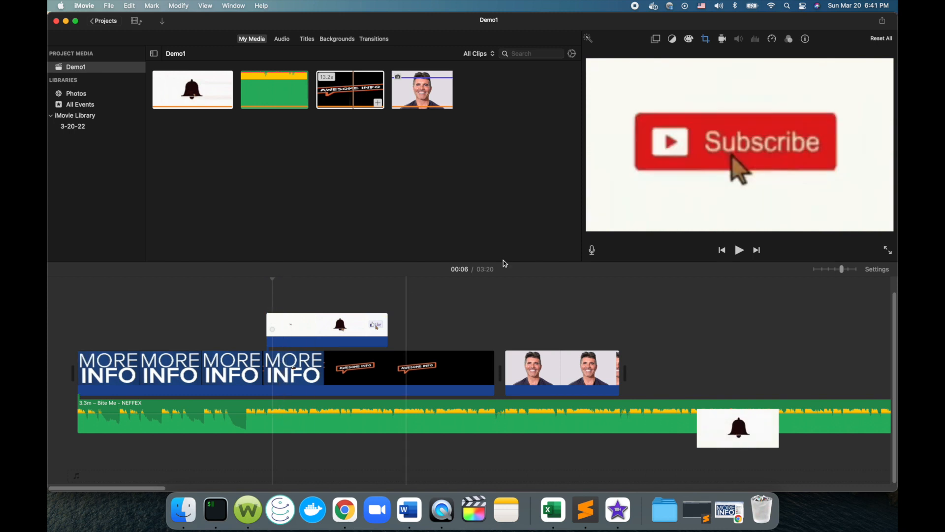
pyautogui.click(305, 326)
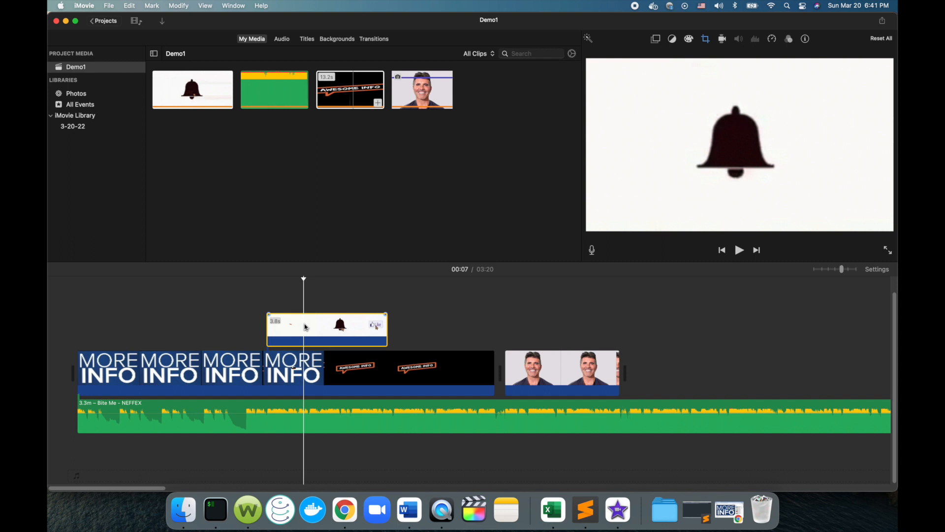
pyautogui.scroll(1, 306, 326)
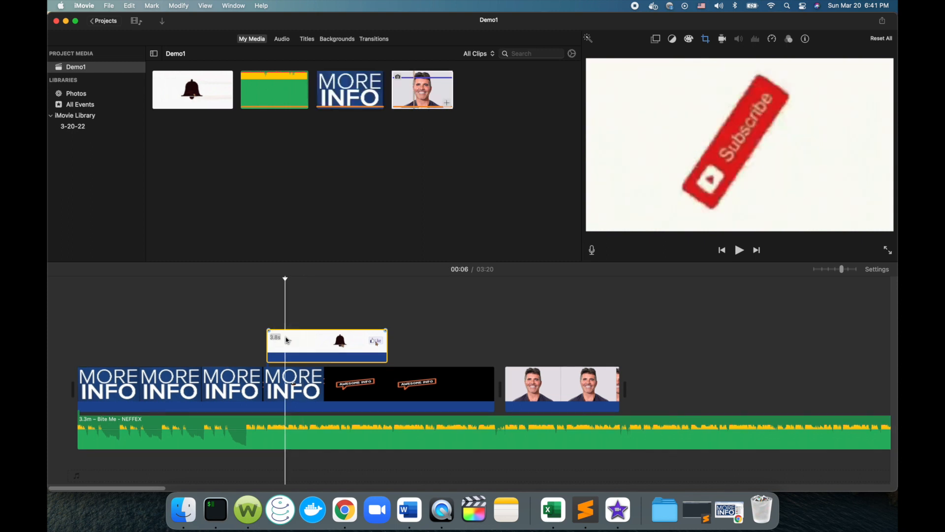